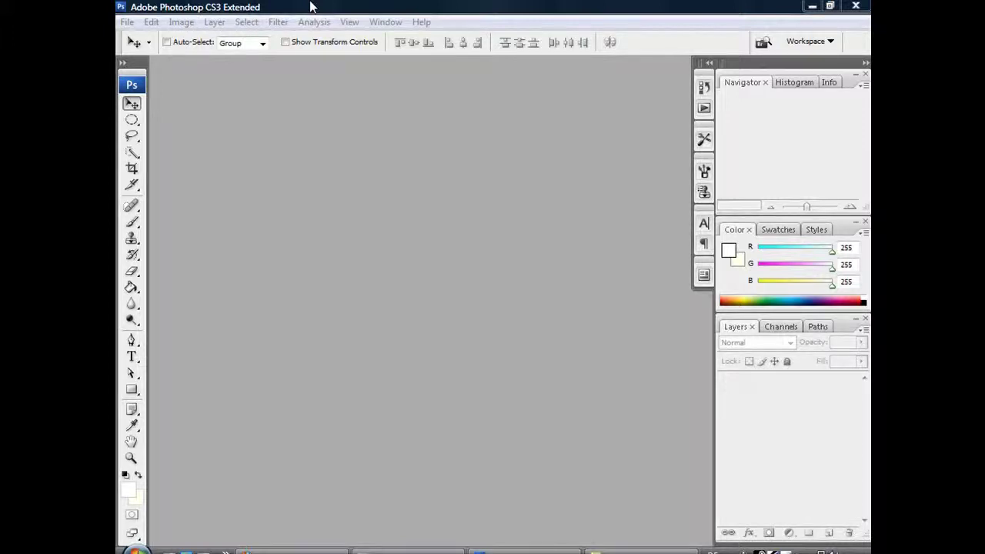
Create a 900×100 px transparent document, then move and enlarge its window
click(125, 23)
click(127, 36)
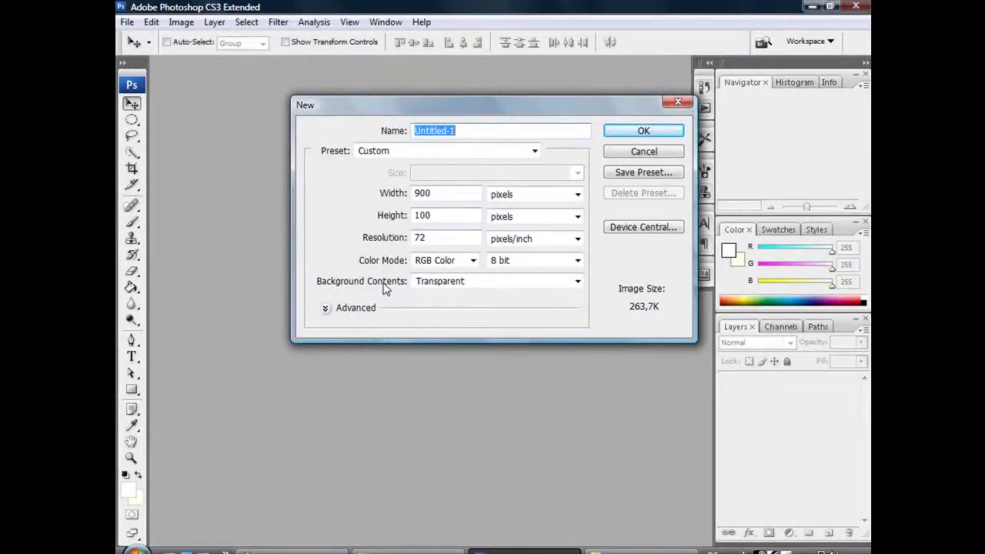
click(664, 129)
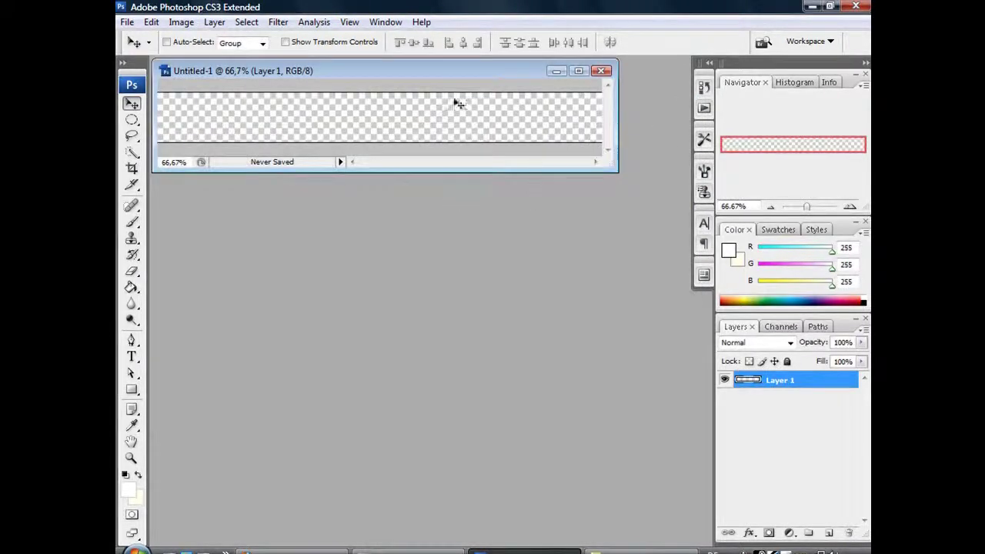
drag(374, 73, 387, 204)
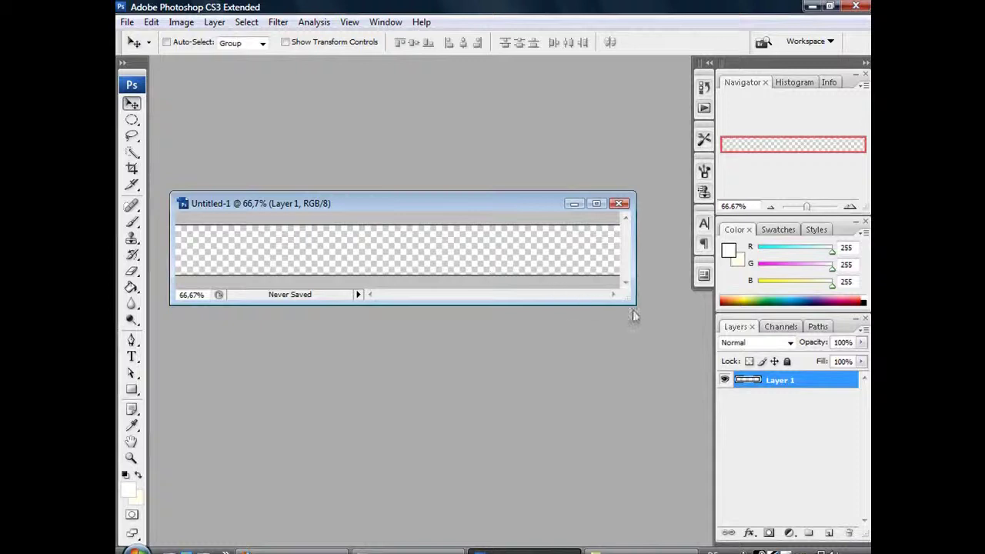
drag(635, 303, 693, 359)
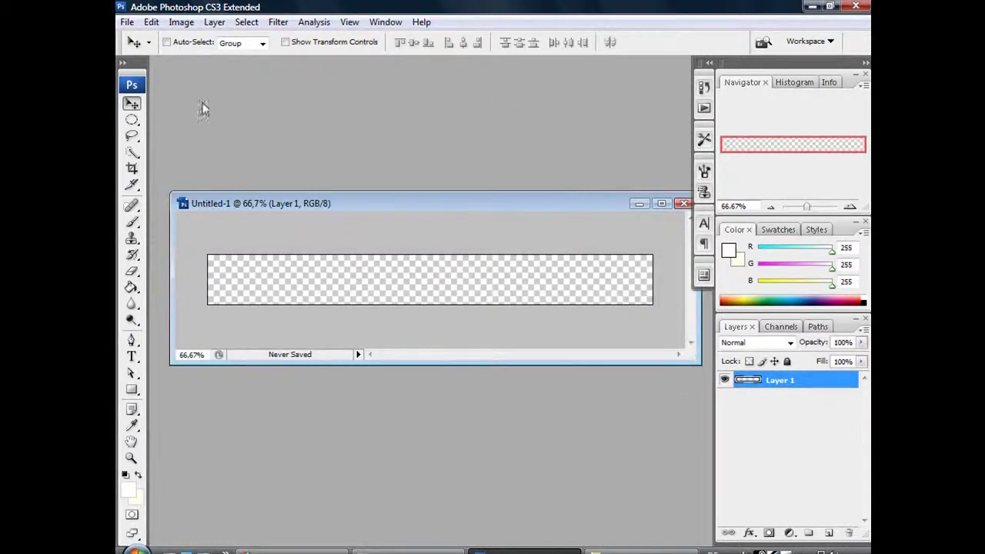
Fill the transparent Layer 1 with white using the Paint Bucket
click(131, 287)
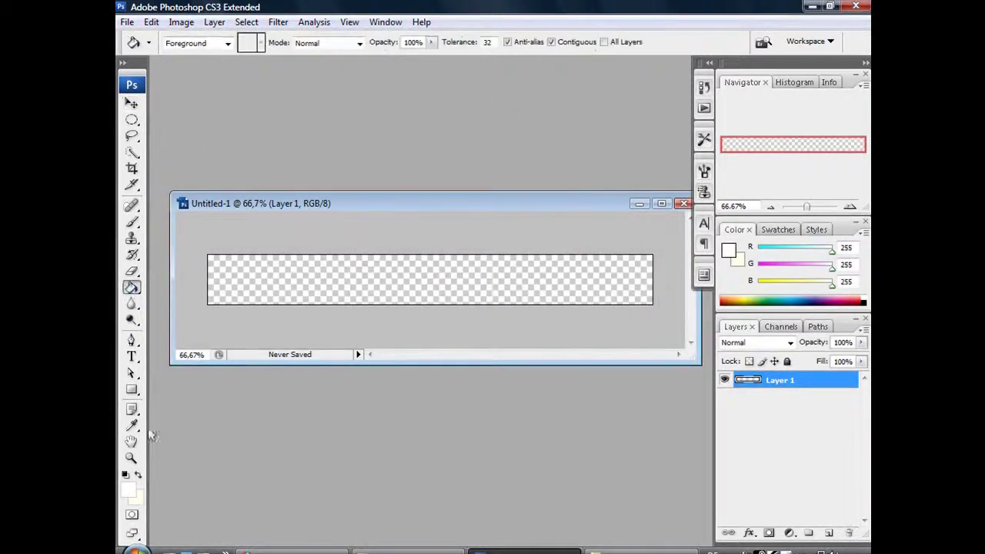
click(128, 489)
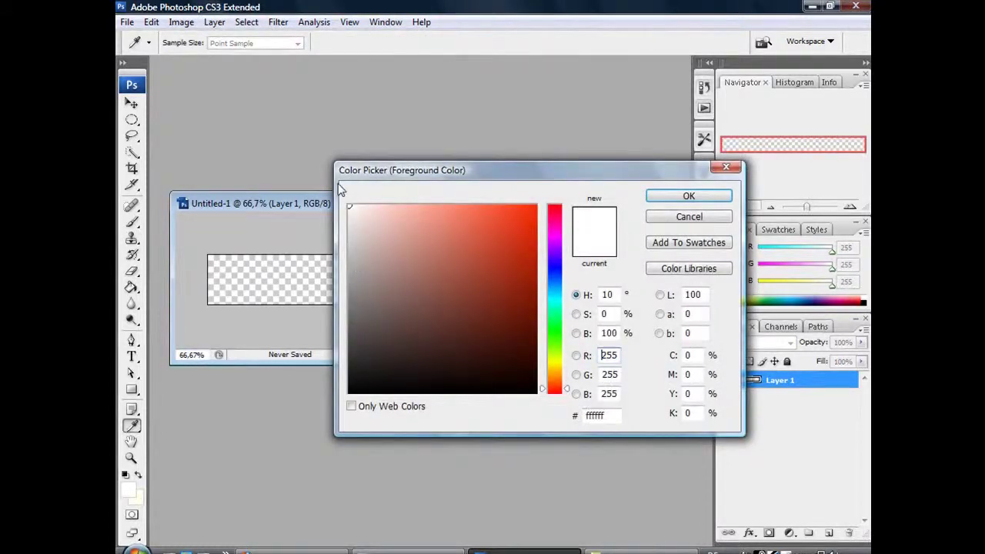
click(688, 195)
click(315, 276)
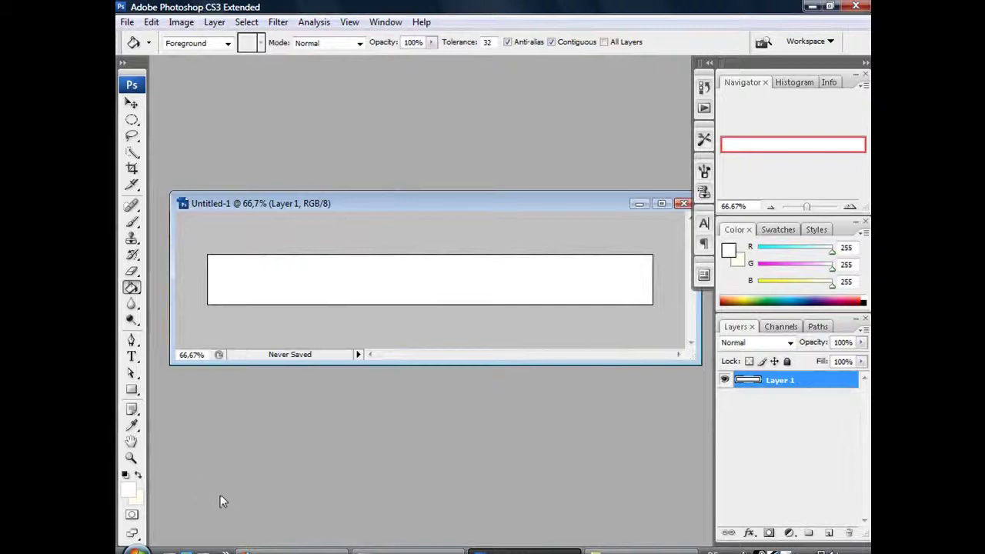
Set the foreground colour to near-black dark brown #0d0402
click(130, 496)
click(402, 238)
click(510, 383)
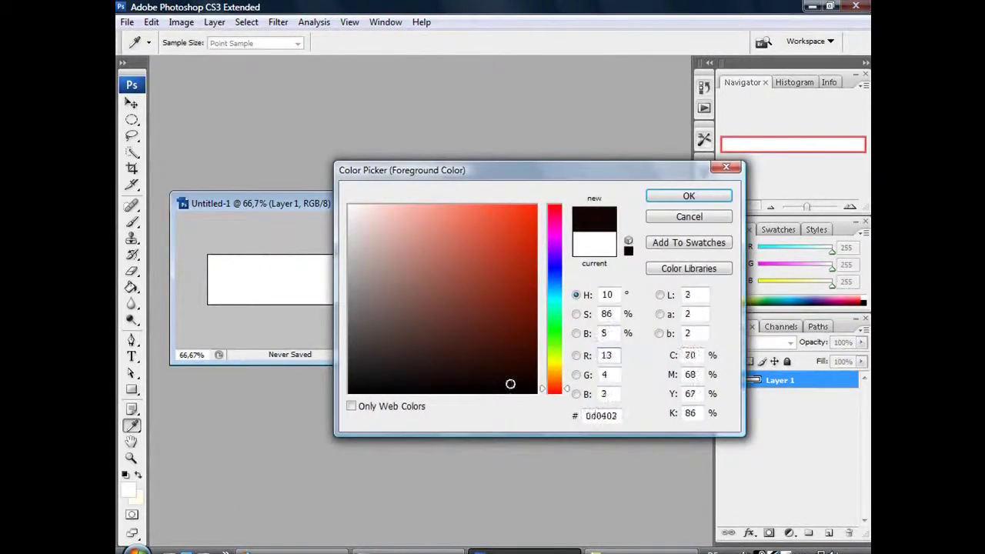
click(714, 197)
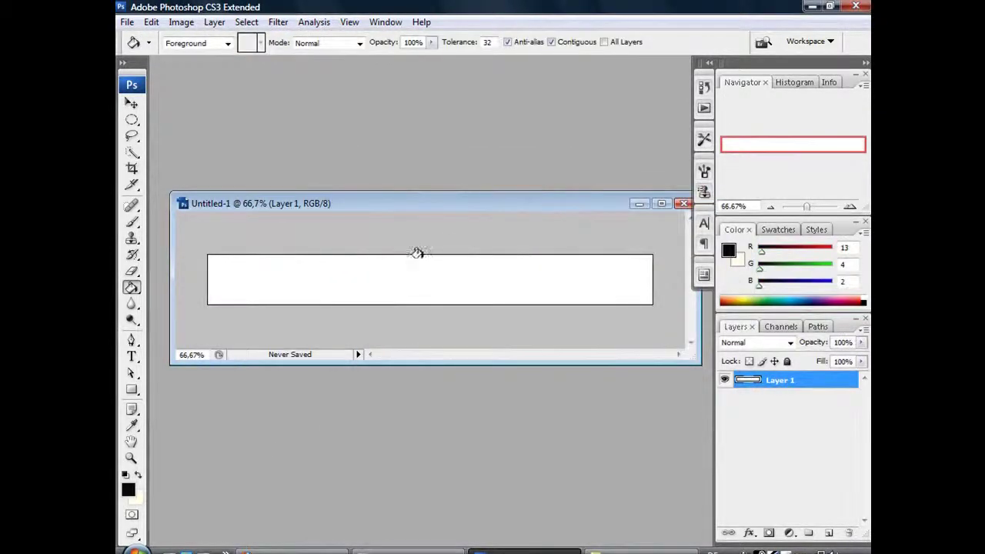
Type 'Effect' in Arial Black Italic 60 pt and drag it toward the banner's centre
click(132, 357)
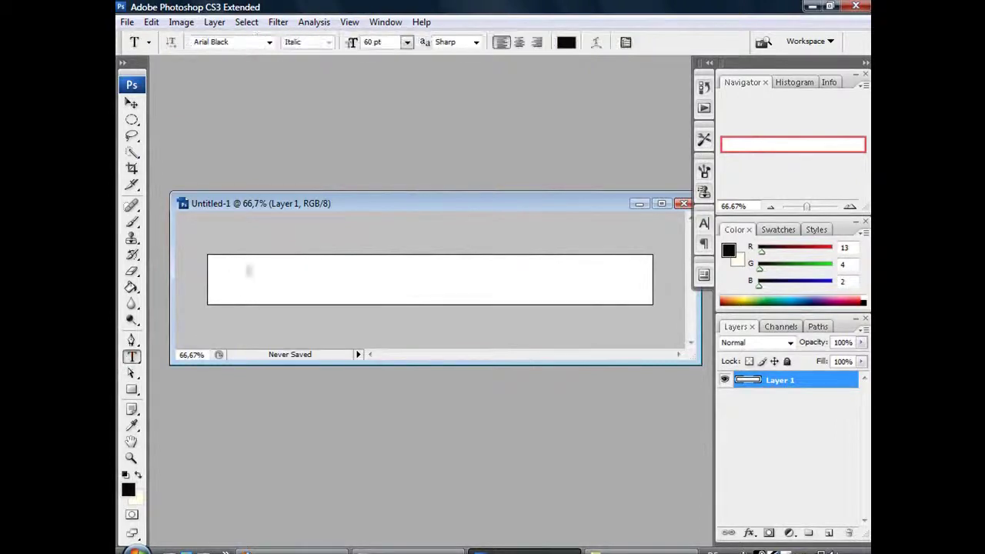
click(299, 285)
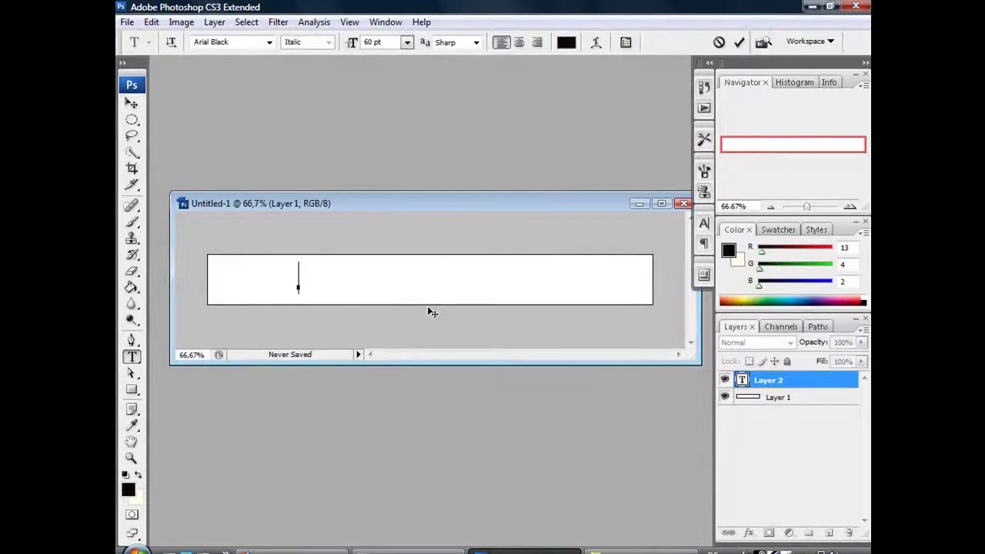
text(E)
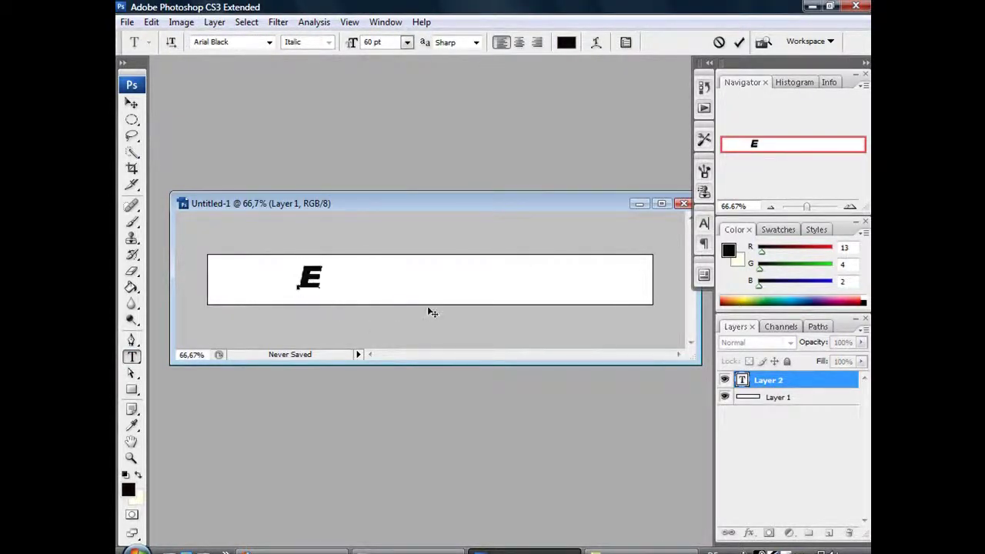
text(ffevt)
key(BackSpace)
key(BackSpace)
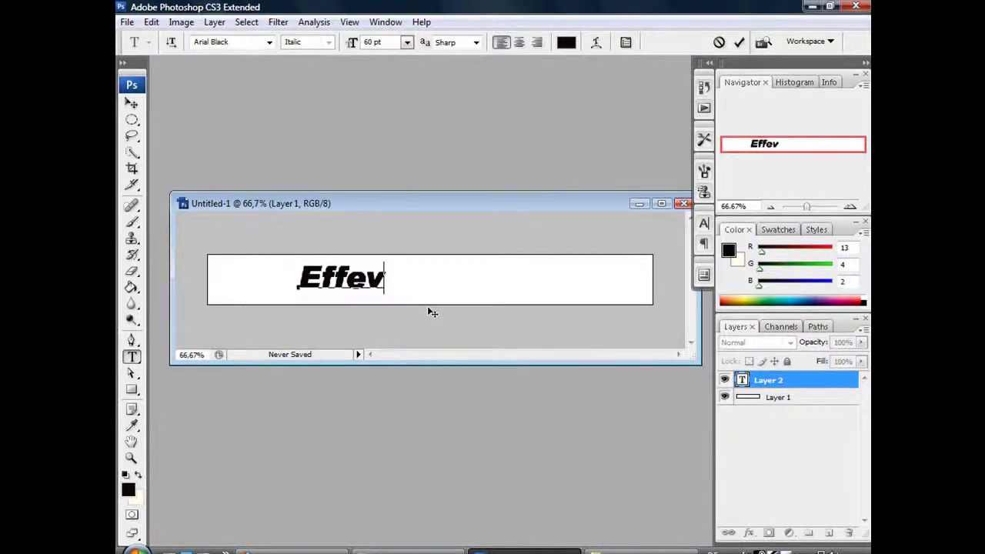
text(cr)
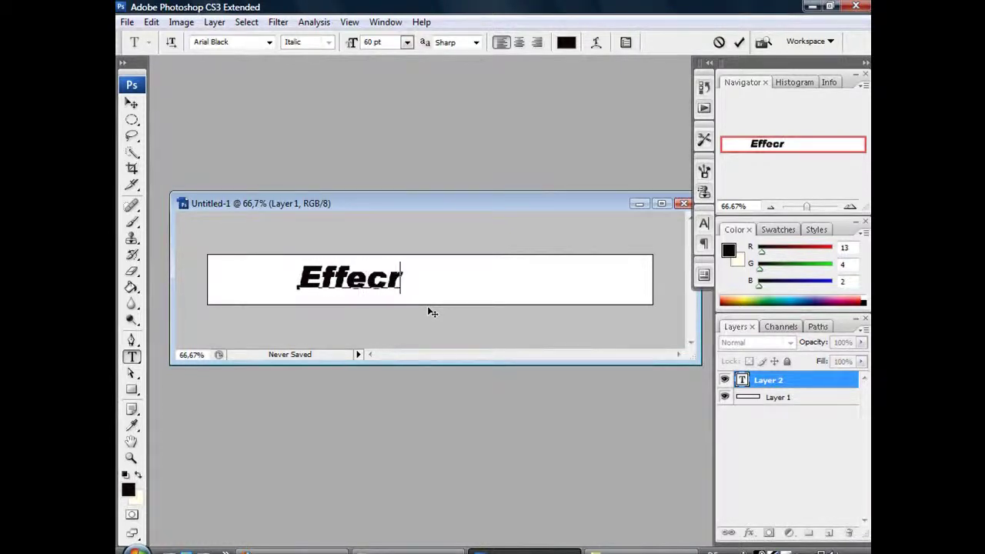
key(BackSpace)
text(t)
key(ctrl+Return)
key(v)
drag(343, 278, 403, 279)
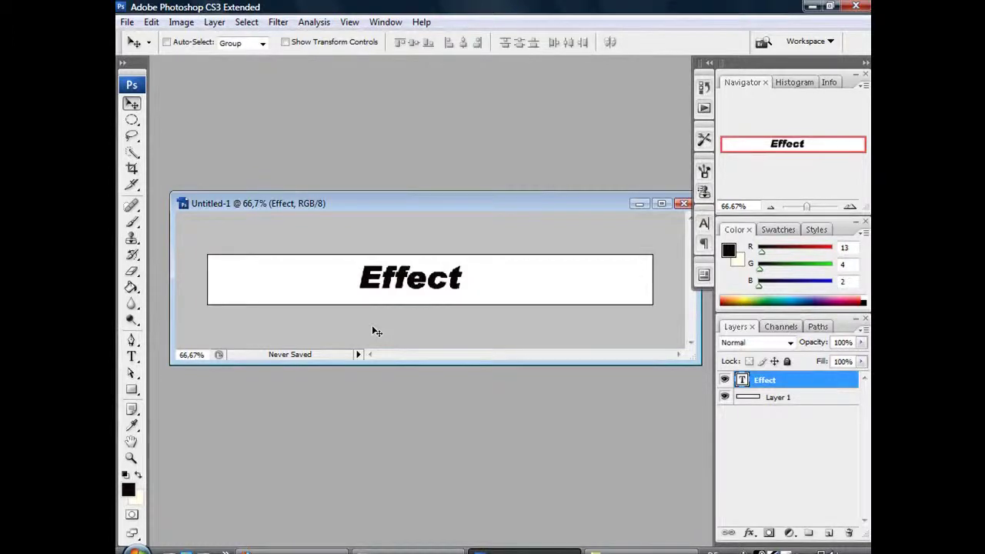
Select all, align the Effect text to horizontal and vertical centres, then deselect
key(ctrl+a)
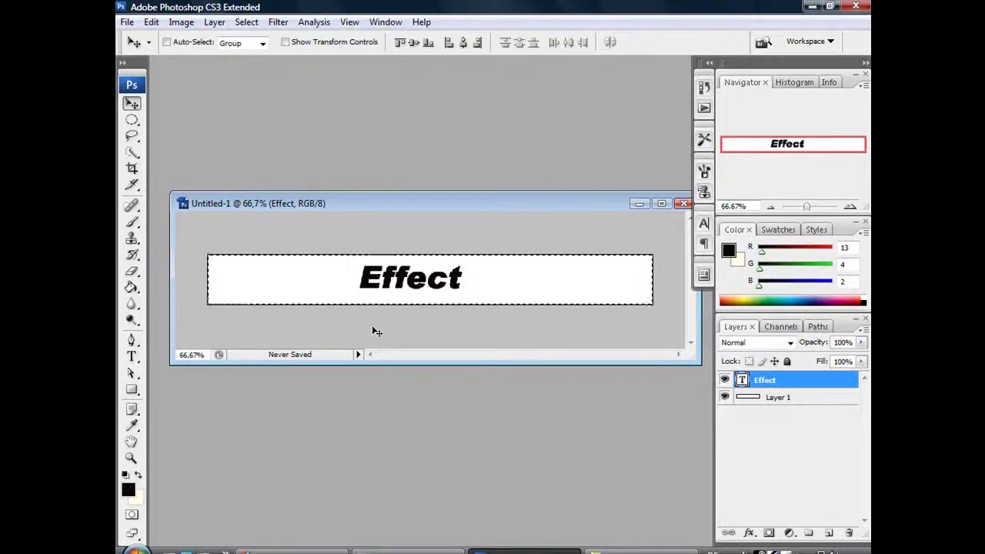
click(464, 43)
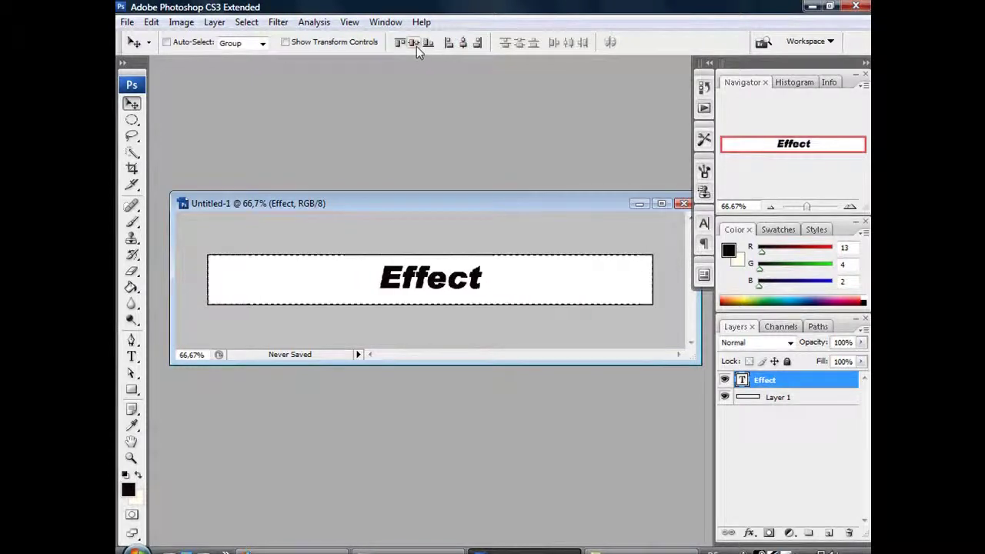
click(415, 44)
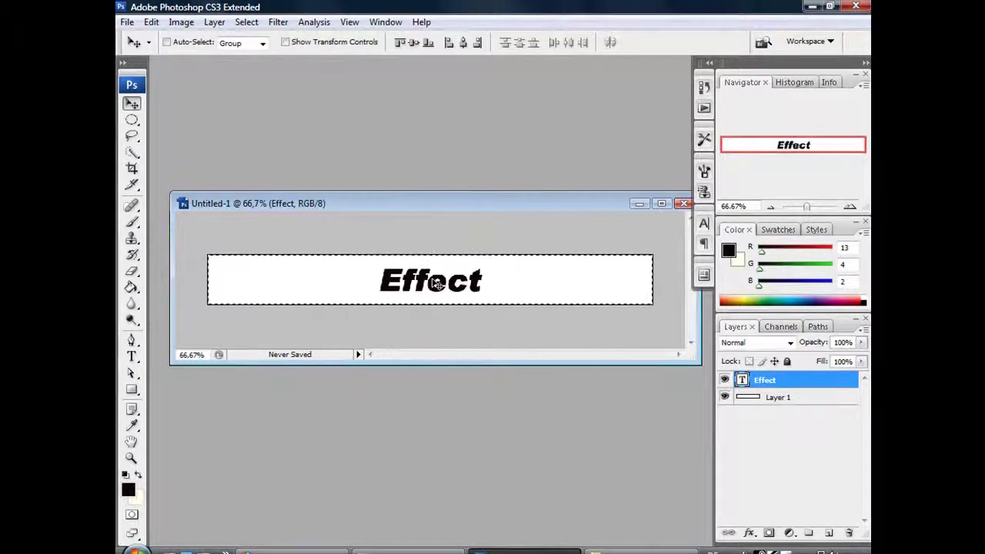
key(ctrl+d)
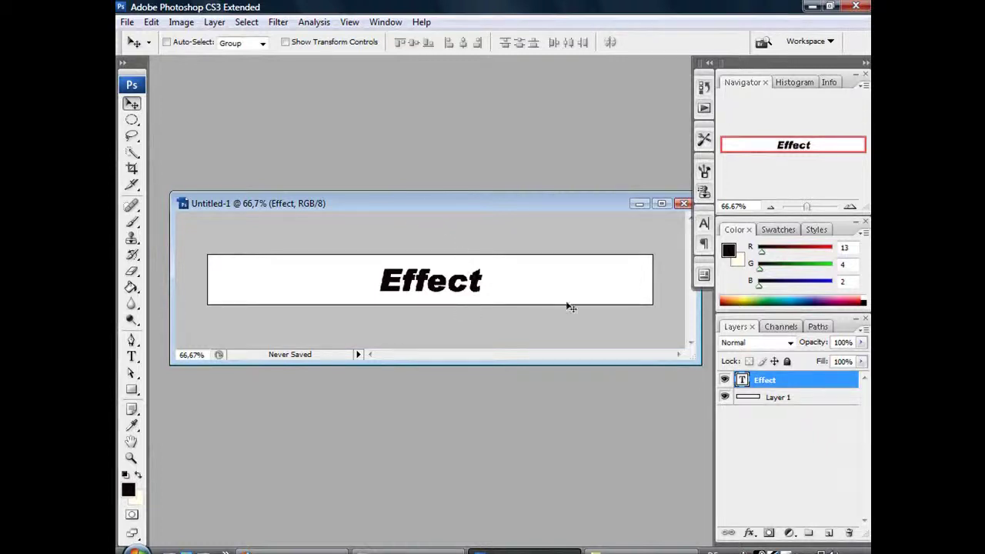
Add Layer 2 above Effect and draw a wide elliptical selection across the banner's upper half
click(829, 533)
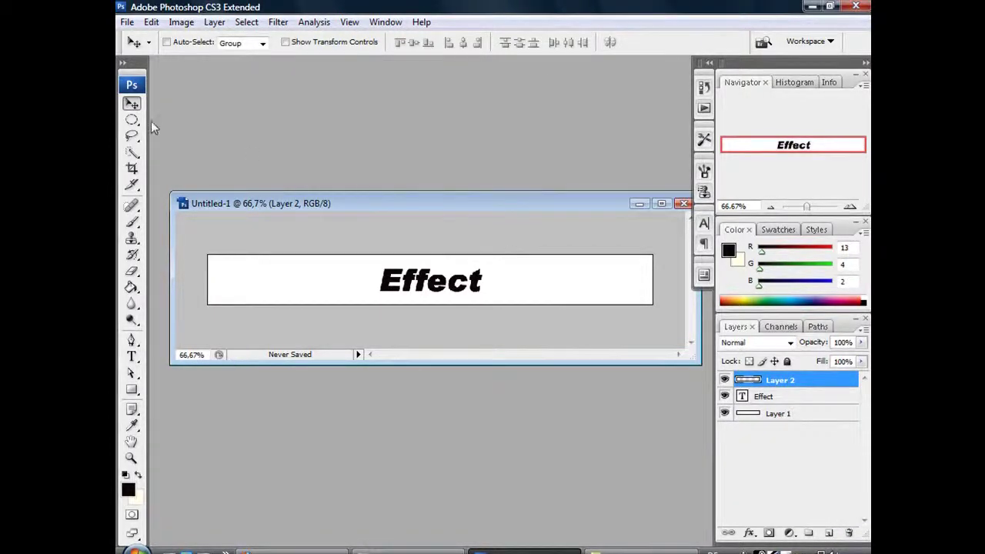
click(131, 120)
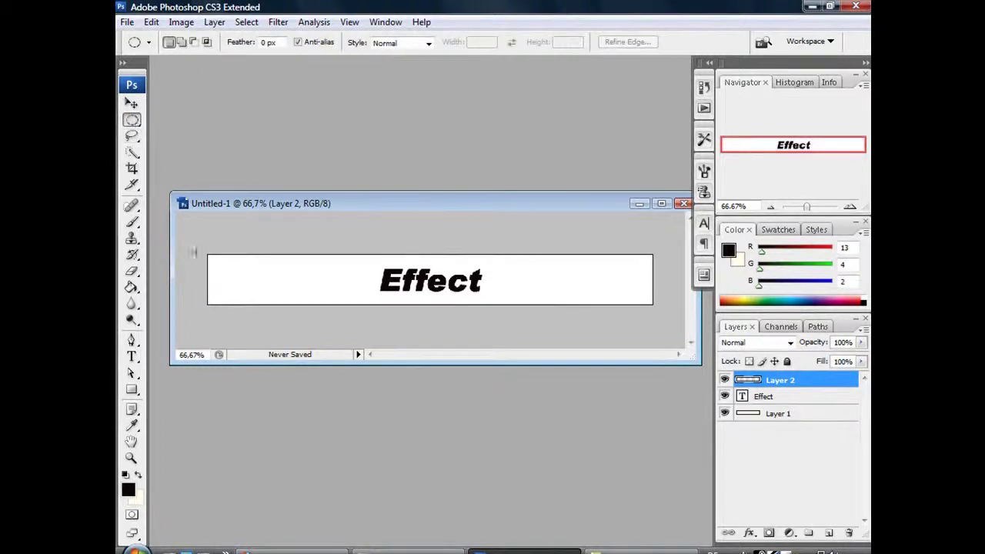
drag(318, 283, 664, 292)
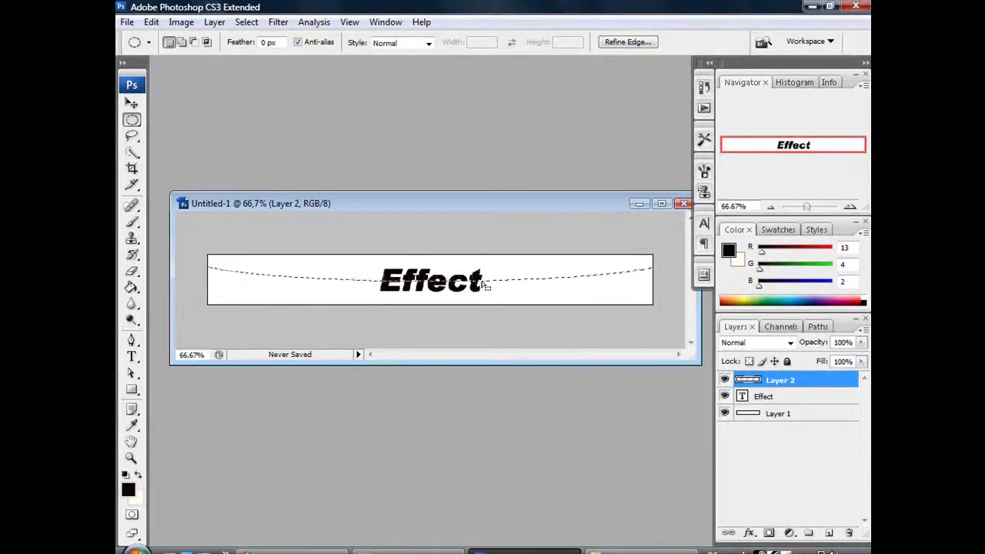
Fill the ellipse on Layer 2 with white, then deselect
click(131, 289)
click(131, 486)
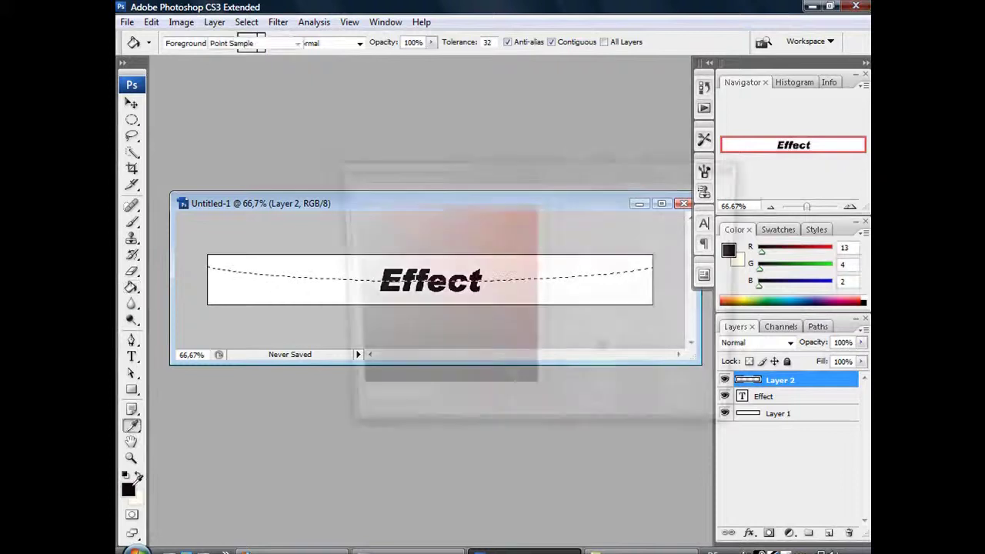
click(353, 200)
click(696, 197)
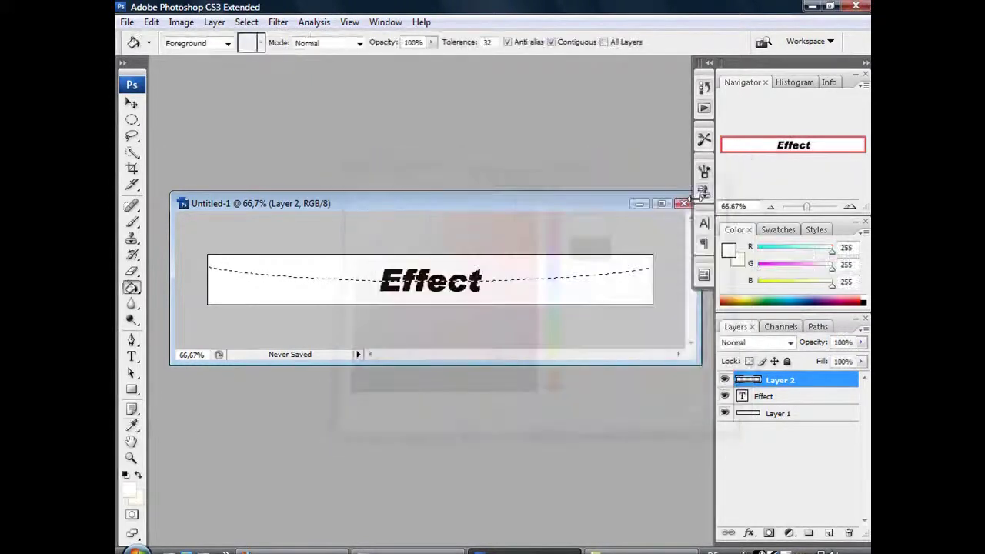
click(348, 260)
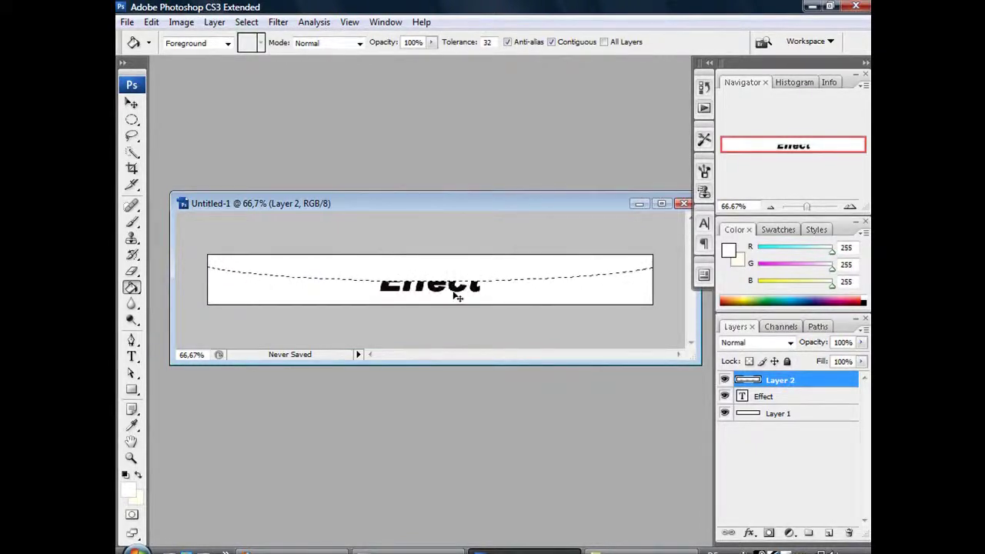
key(ctrl+d)
click(131, 103)
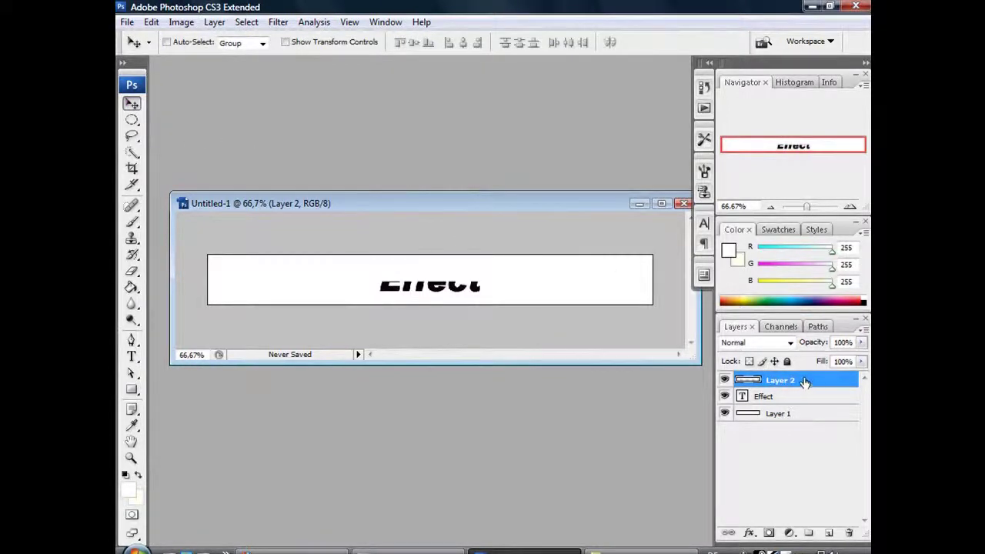
Set Layer 2's opacity to 40% and zoom in and out to check the sheen
click(842, 342)
text(20)
key(Return)
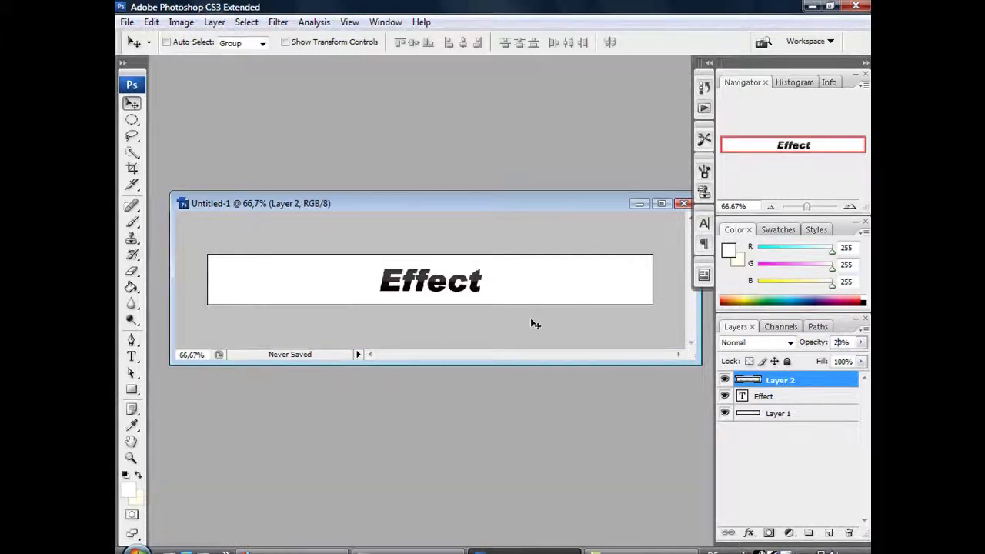
text(40)
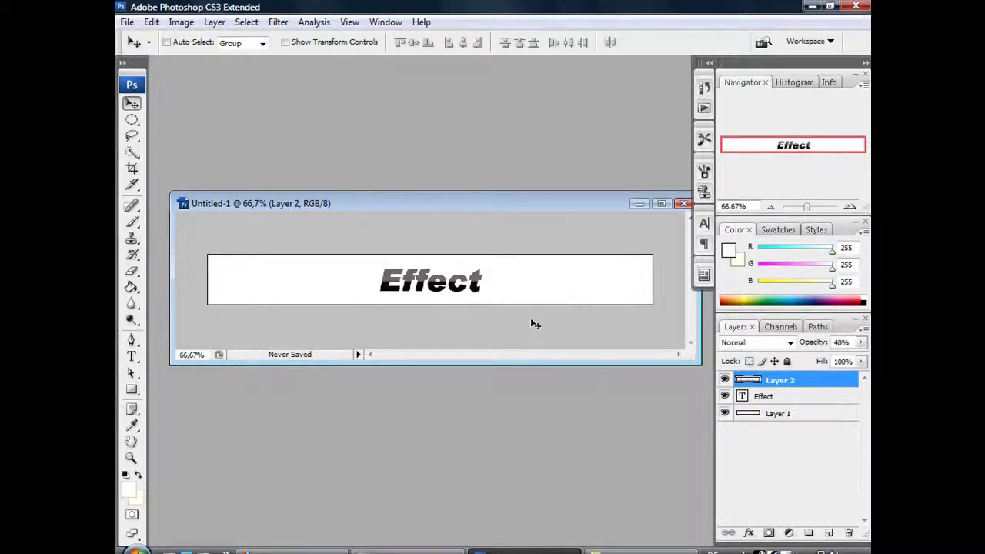
key(ctrl+plus)
key(ctrl+minus)
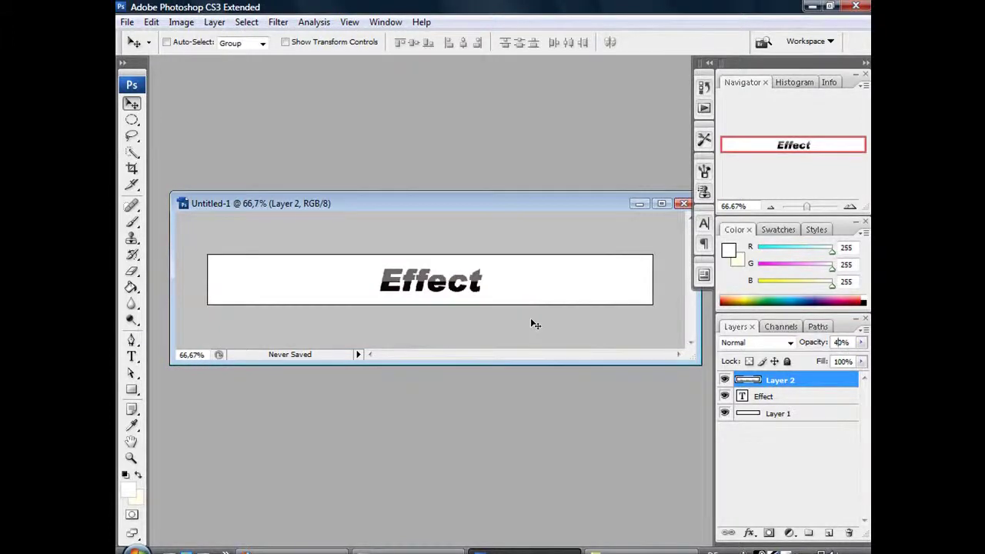